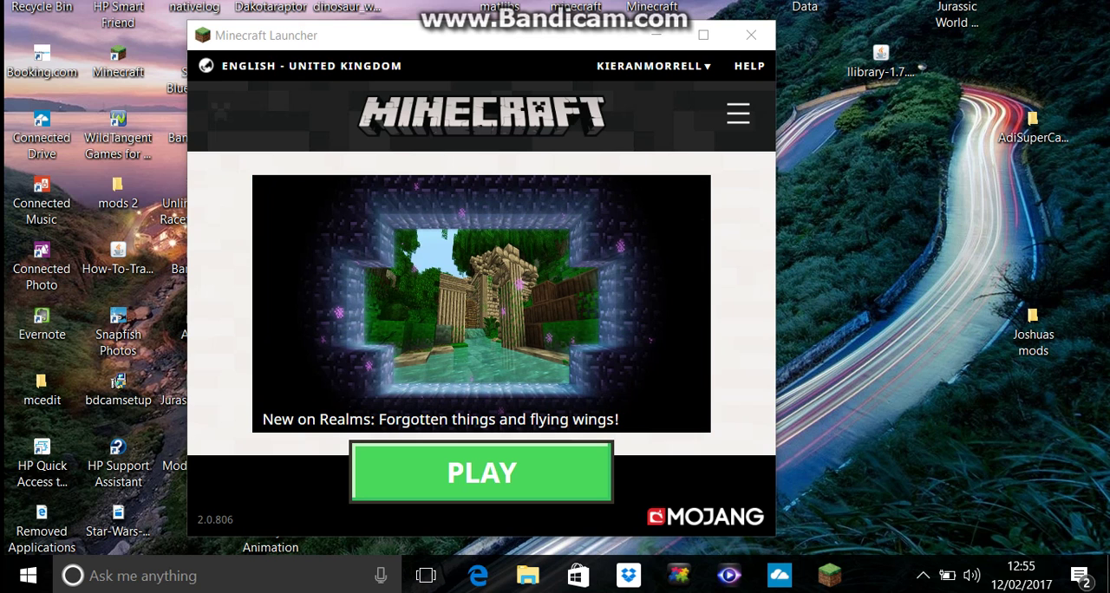
Step: Launch Minecraft 1.11.2 from the launcher so its game files begin unpacking
left_click(481, 473)
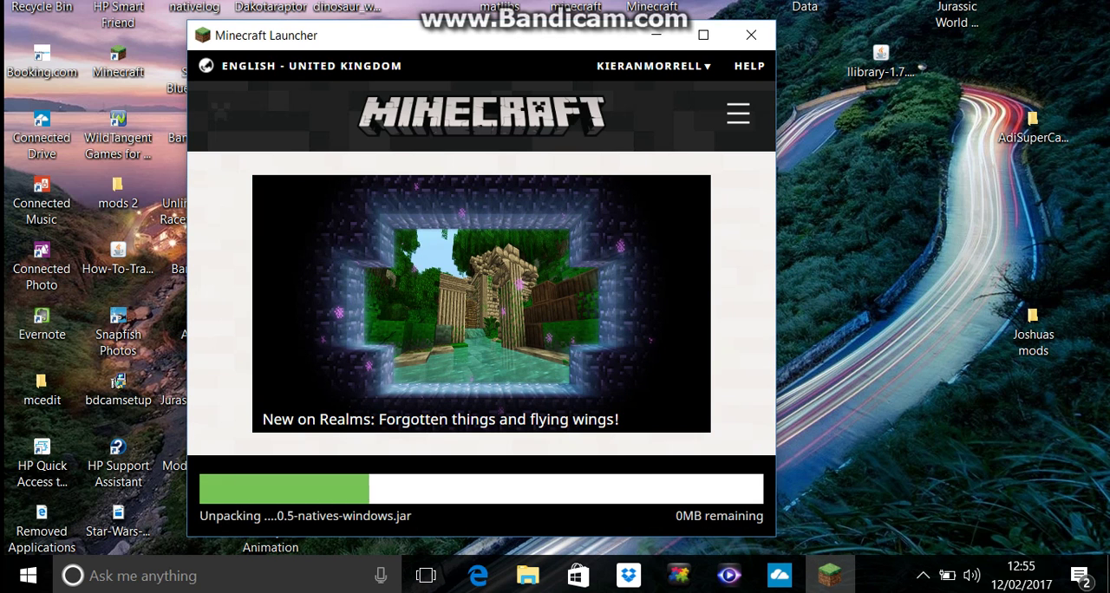